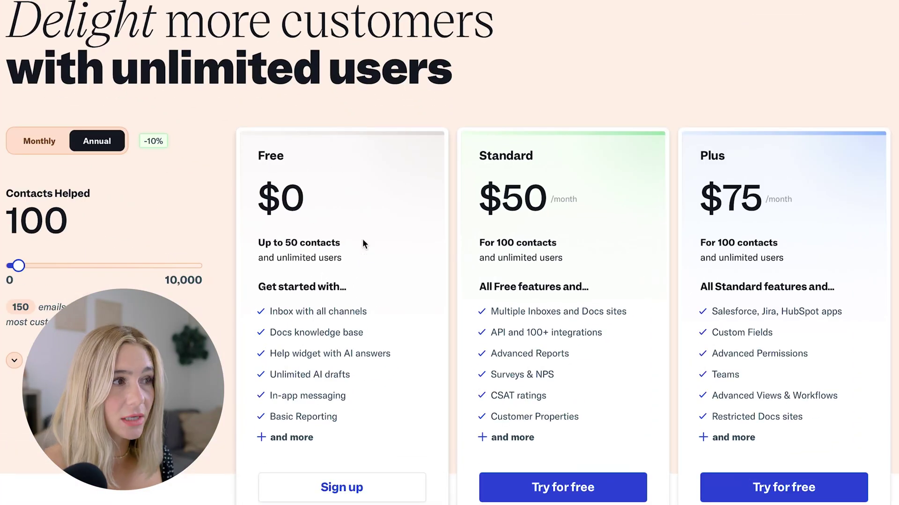
- Compare the Free, Standard and Plus prices at different contact volumes and examine the features included in the Standard plan
{"action": "scroll", "coordinate": [391, 242], "scroll_direction": "down", "scroll_amount": 2}
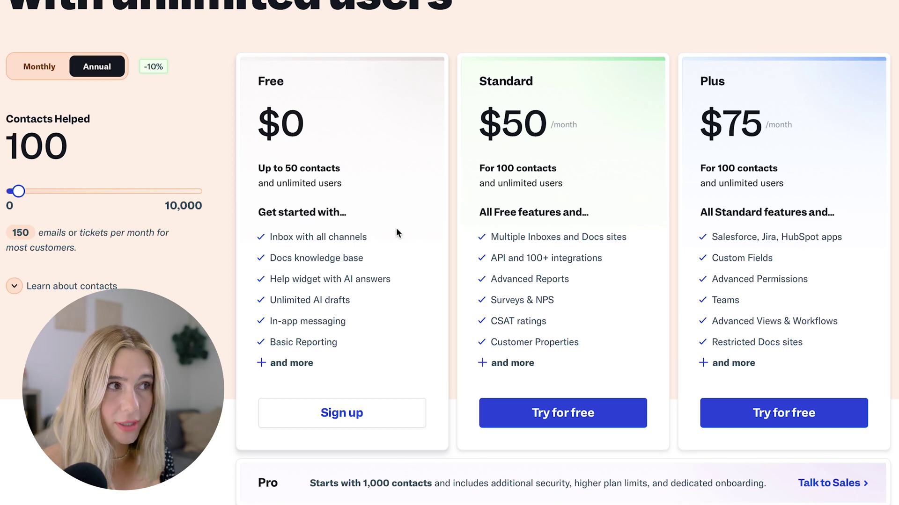
{"action": "left_click_drag", "start_coordinate": [18, 191], "coordinate": [25, 191]}
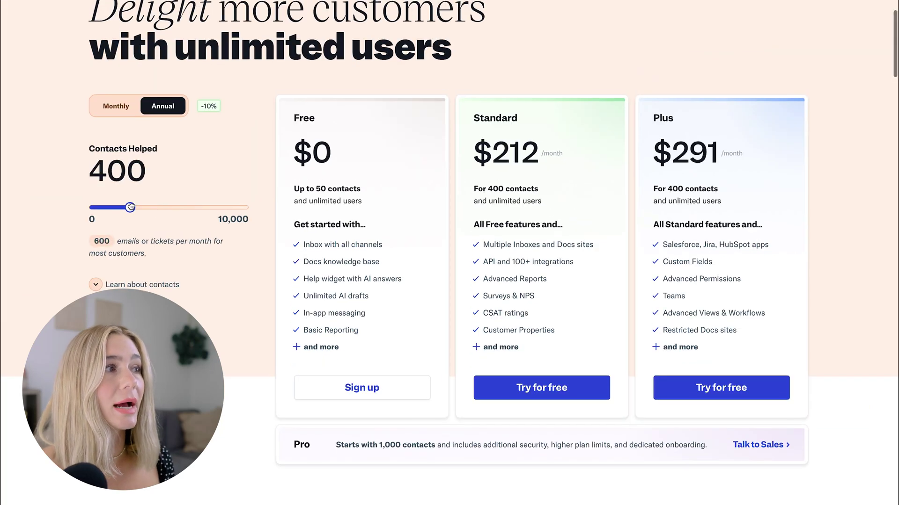
{"action": "left_click_drag", "start_coordinate": [126, 208], "coordinate": [109, 207]}
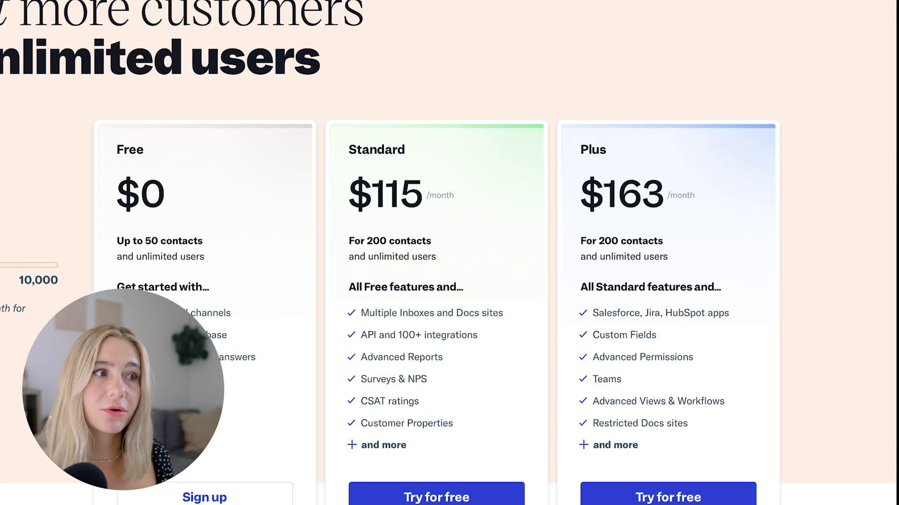
{"action": "scroll", "coordinate": [373, 186], "scroll_direction": "down", "scroll_amount": 2}
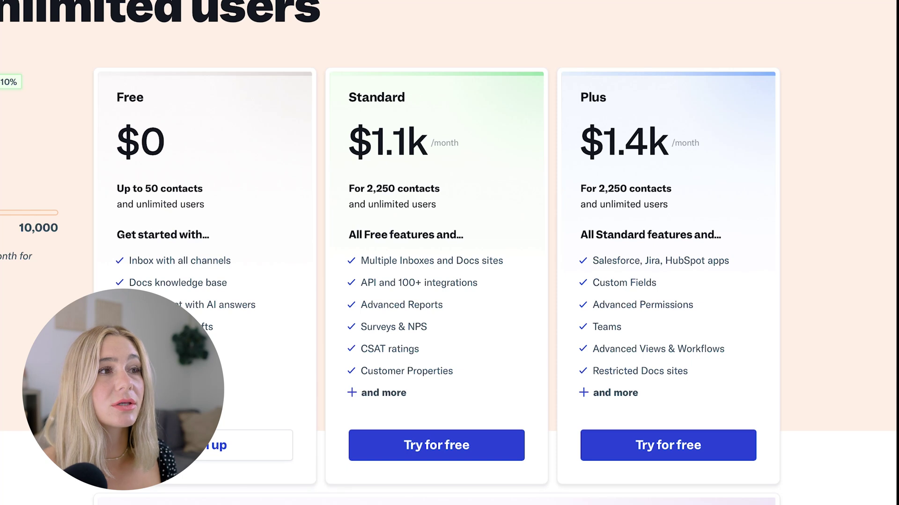
{"action": "scroll", "coordinate": [492, 178], "scroll_direction": "down", "scroll_amount": 1}
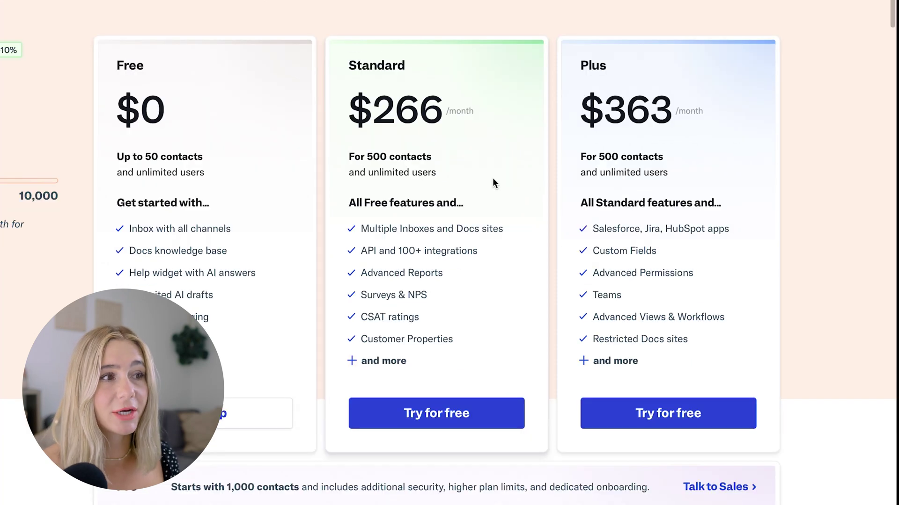
{"action": "mouse_move", "coordinate": [416, 222]}
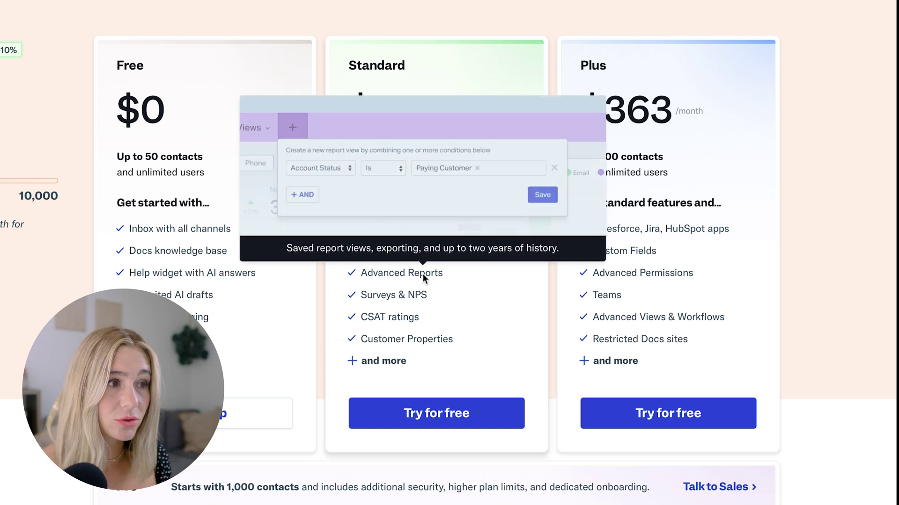
{"action": "mouse_move", "coordinate": [403, 292]}
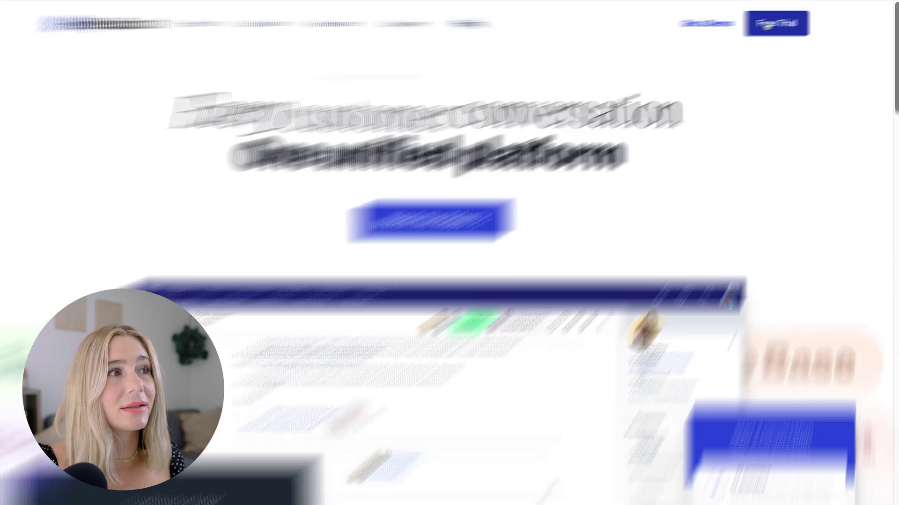
- Start the free trial, sign up with a Google account and request the phone verification code
{"action": "left_click", "coordinate": [707, 37]}
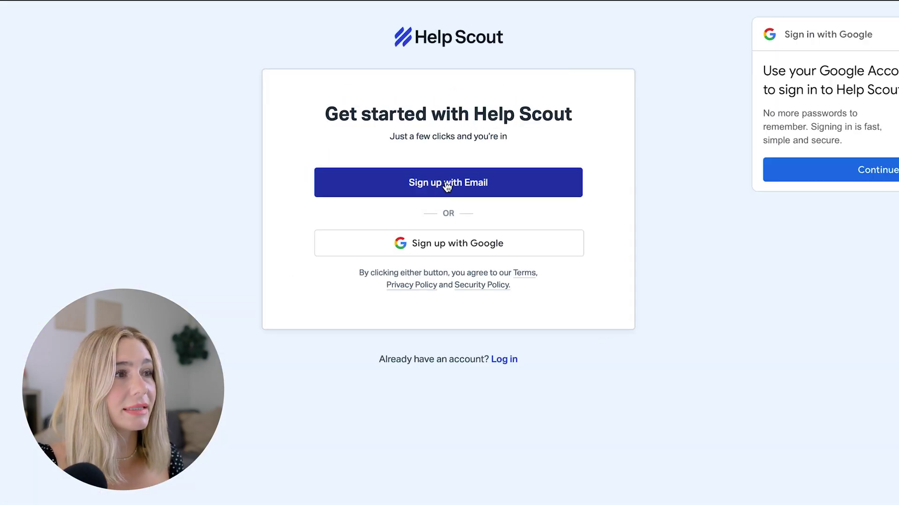
{"action": "left_click", "coordinate": [453, 184]}
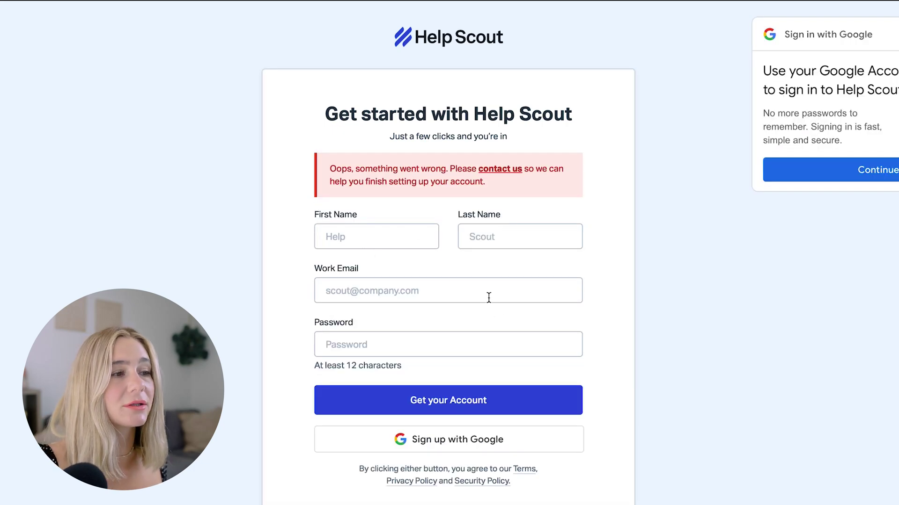
{"action": "left_click", "coordinate": [439, 441]}
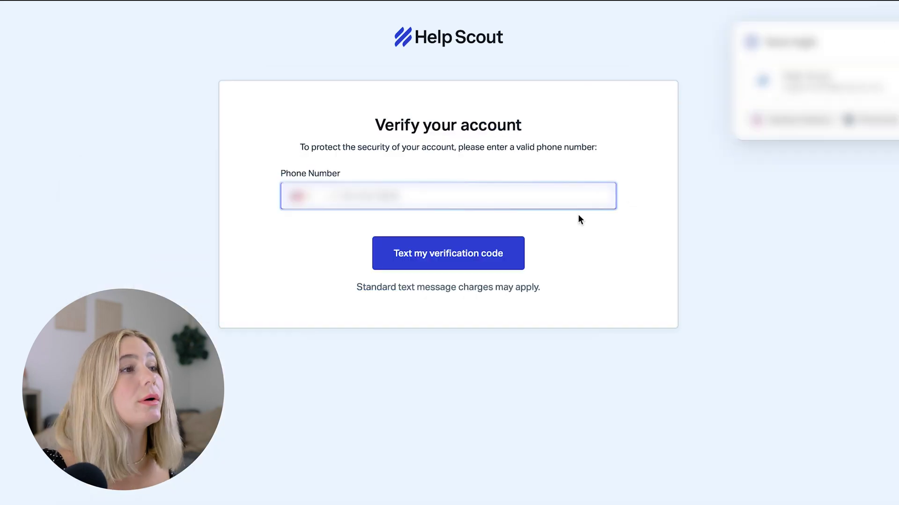
{"action": "left_click", "coordinate": [460, 257]}
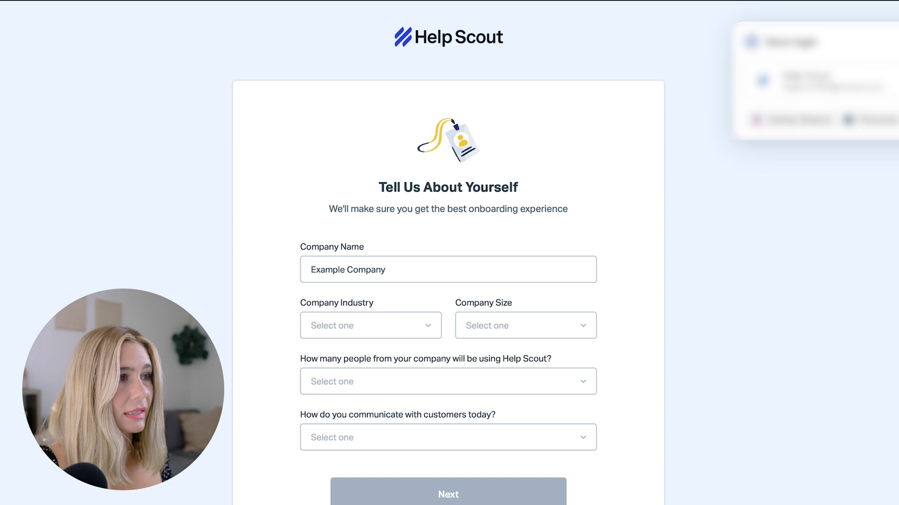
- Choose the company industry, the company size and how many people will use Help Scout in the onboarding form
{"action": "left_click", "coordinate": [403, 330]}
{"action": "left_click", "coordinate": [395, 363]}
{"action": "left_click", "coordinate": [519, 326]}
{"action": "left_click", "coordinate": [521, 377]}
{"action": "left_click", "coordinate": [418, 393]}
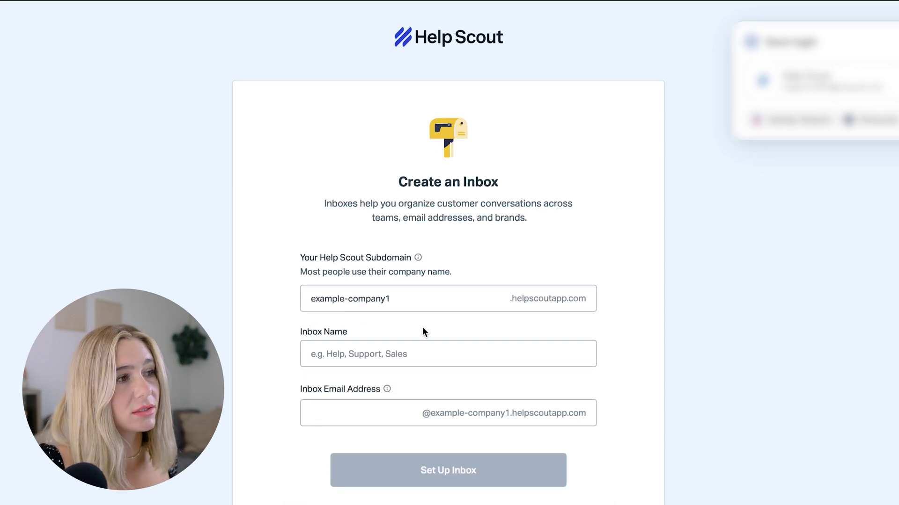
- Name the new inbox "inbox 1" under the example-company1 subdomain and set it up
{"action": "left_click", "coordinate": [447, 306]}
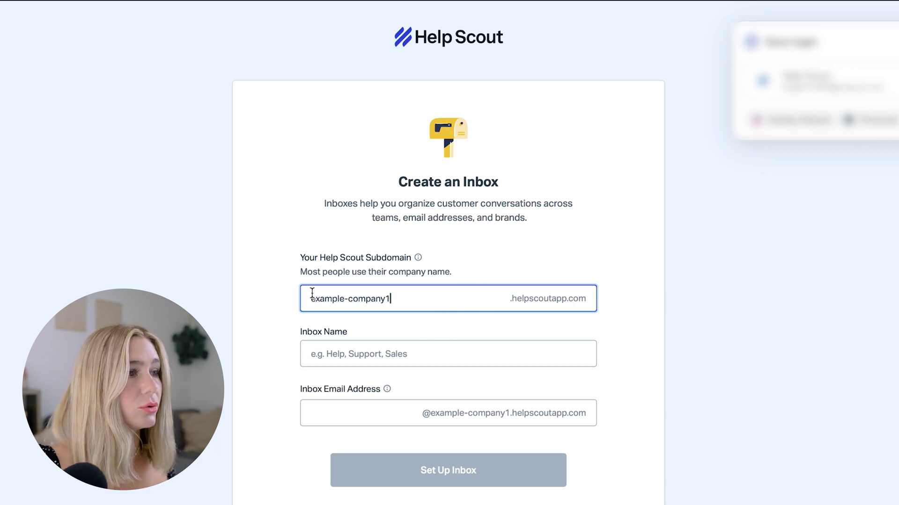
{"action": "left_click", "coordinate": [440, 353]}
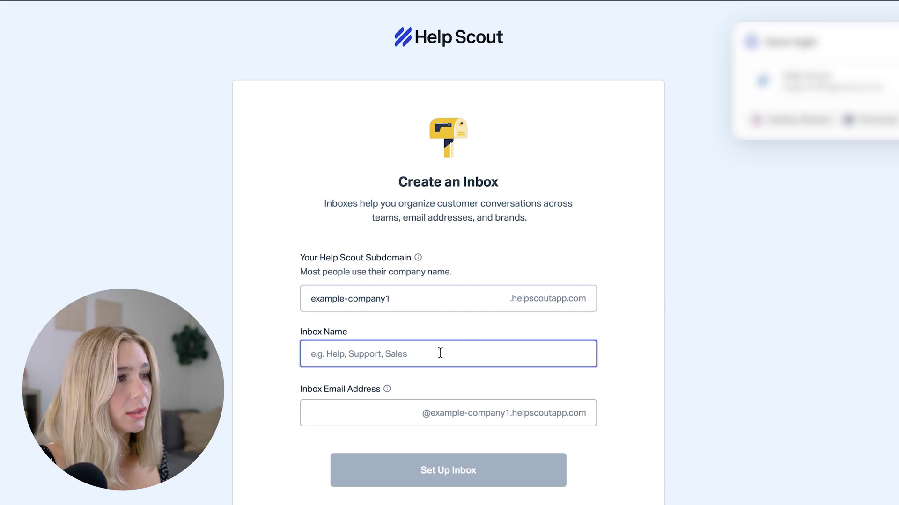
{"action": "type", "text": "inbox"}
{"action": "left_click", "coordinate": [465, 483]}
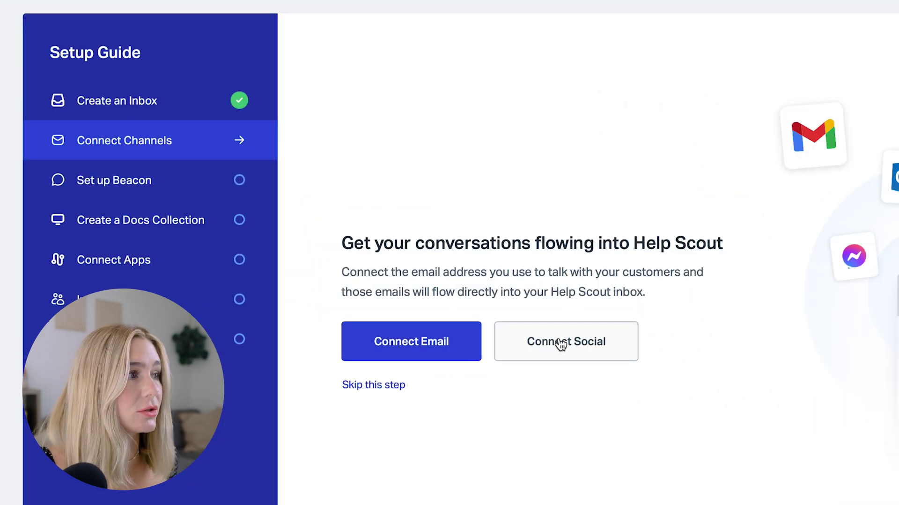
- Look through the setup guide's Beacon, Docs collection, app connection and teammate invitation stages
{"action": "left_click", "coordinate": [178, 193]}
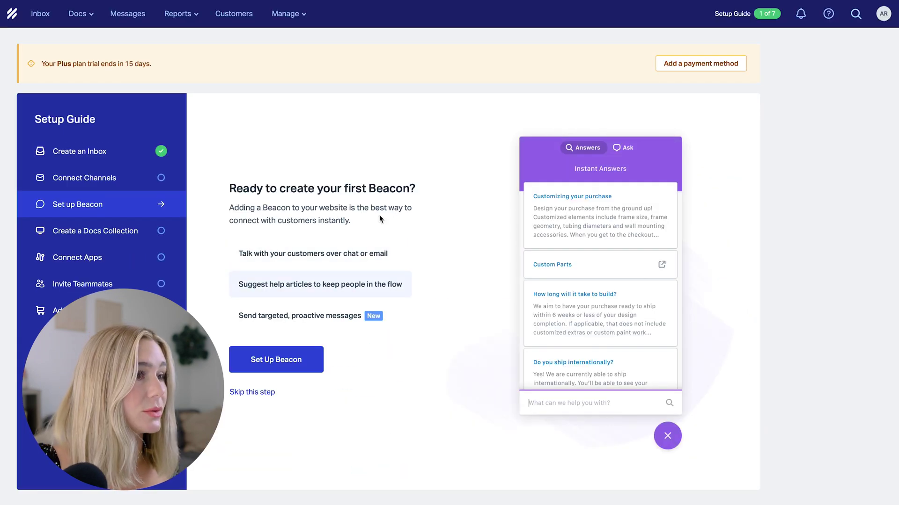
{"action": "left_click", "coordinate": [126, 232]}
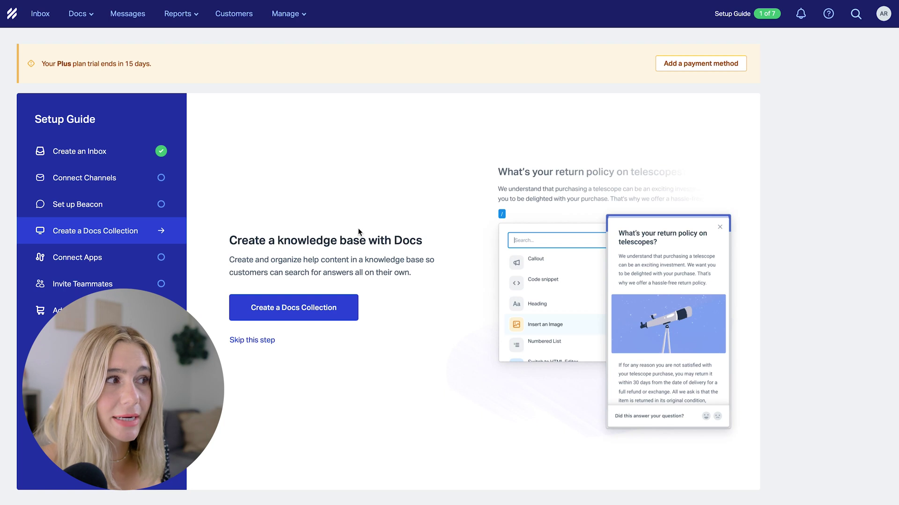
{"action": "left_click", "coordinate": [112, 261]}
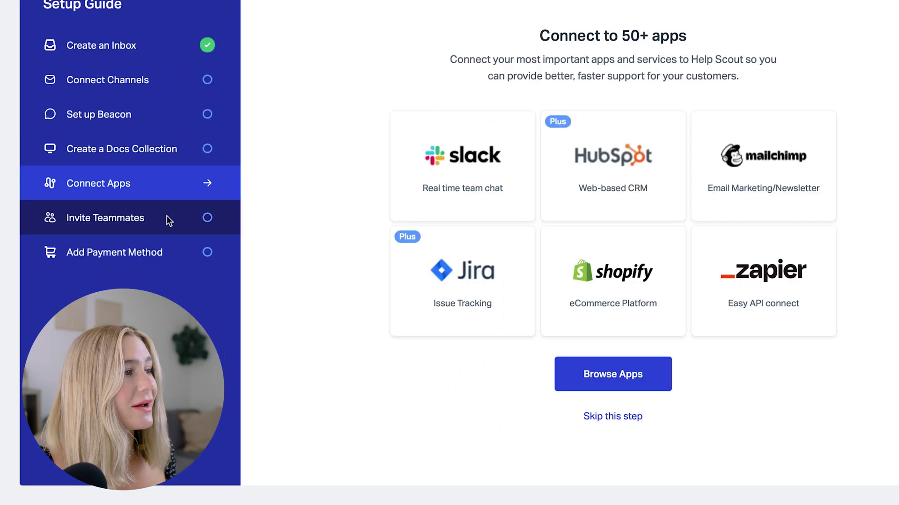
{"action": "left_click", "coordinate": [132, 286]}
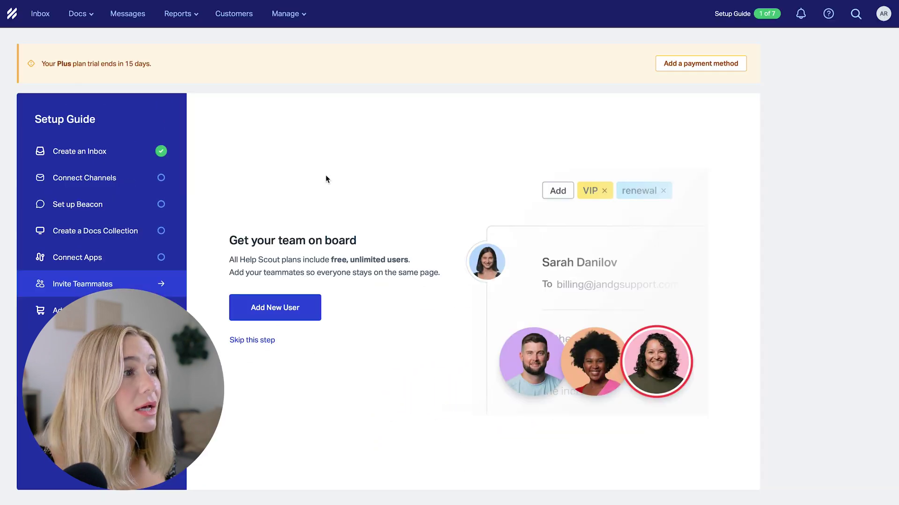
- Open the form for adding a new user and review its name, role and inbox access options
{"action": "left_click", "coordinate": [290, 309]}
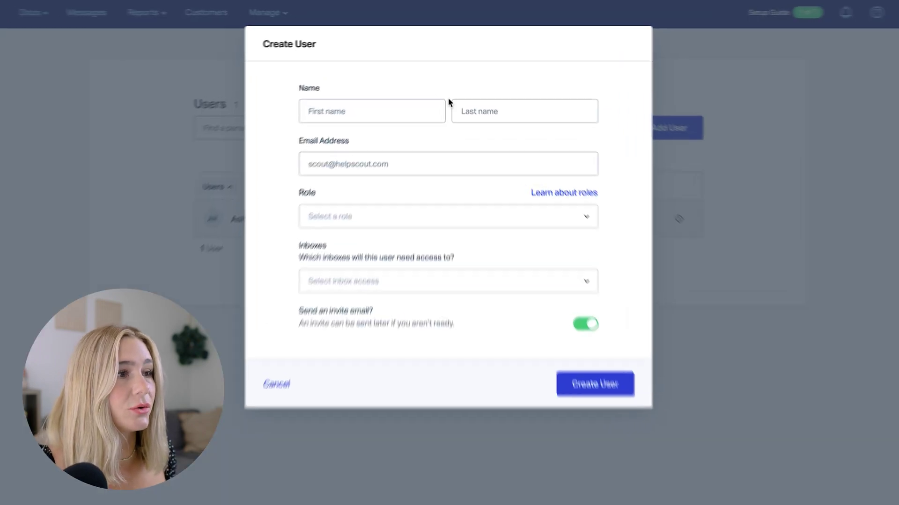
{"action": "left_click", "coordinate": [396, 112]}
{"action": "left_click", "coordinate": [542, 110]}
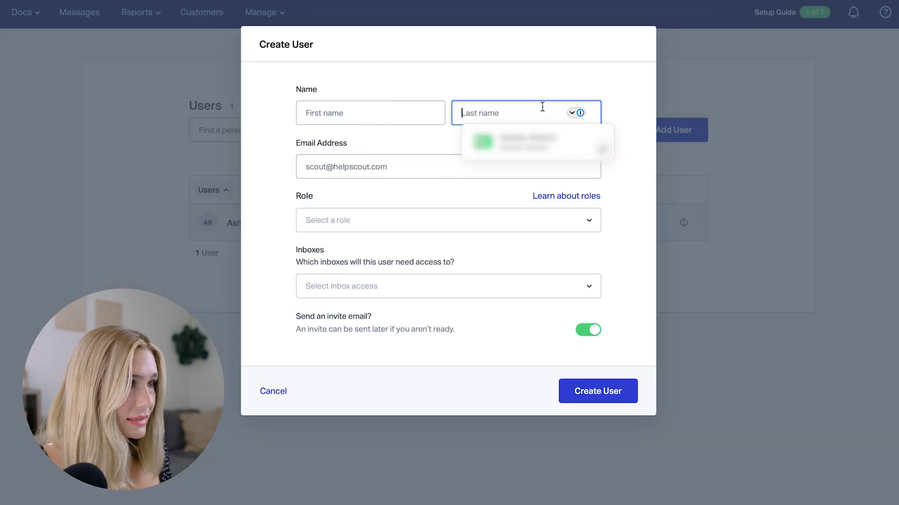
{"action": "key", "text": "Tab"}
{"action": "left_click", "coordinate": [378, 229]}
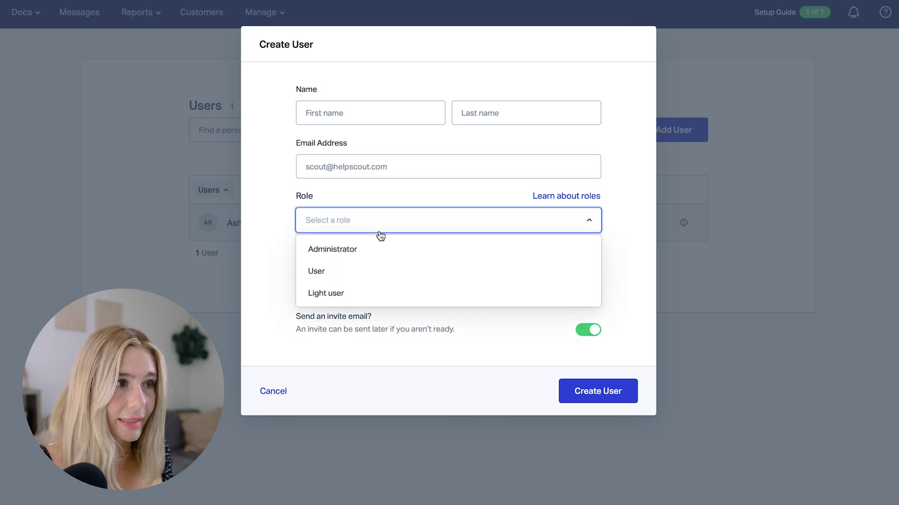
{"action": "left_click", "coordinate": [380, 235]}
{"action": "left_click", "coordinate": [375, 287]}
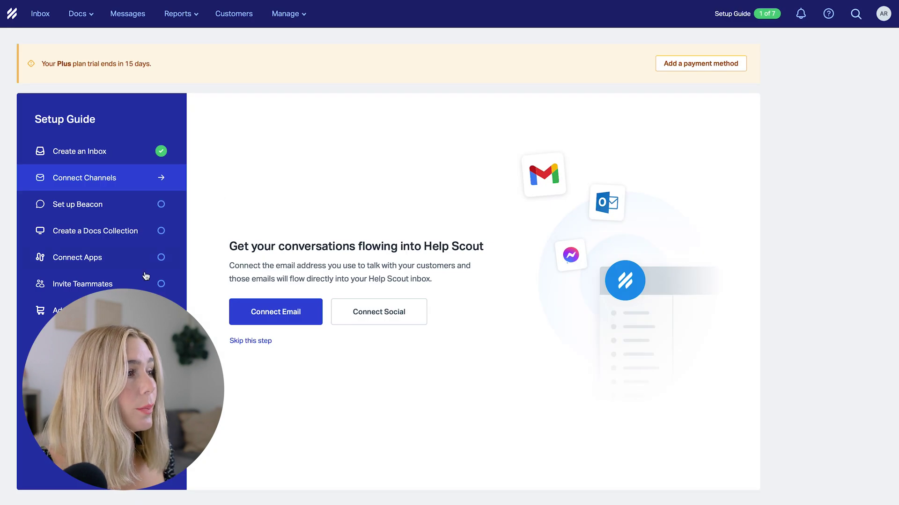
- Review the payment method stage of the setup guide and look through the inbox's Mine, Drafts, Assigned, Closed and Spam folders
{"action": "left_click", "coordinate": [140, 310]}
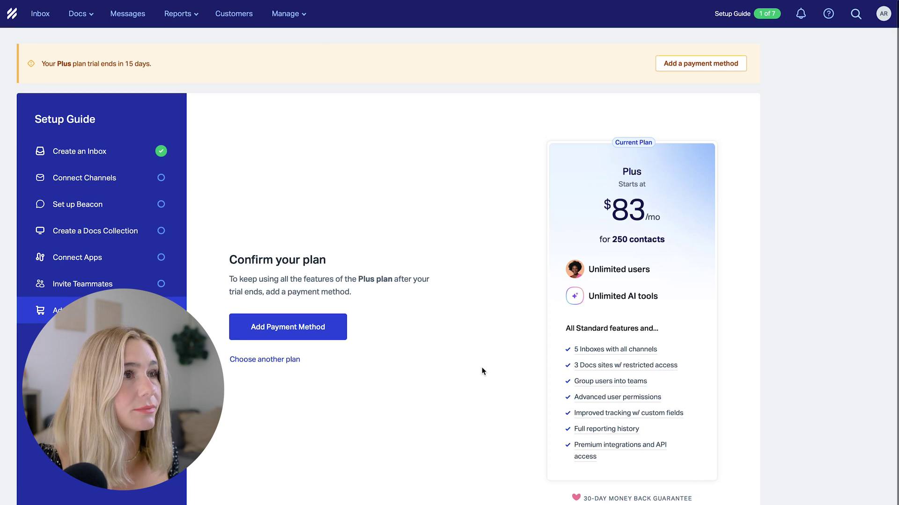
{"action": "left_click", "coordinate": [41, 15]}
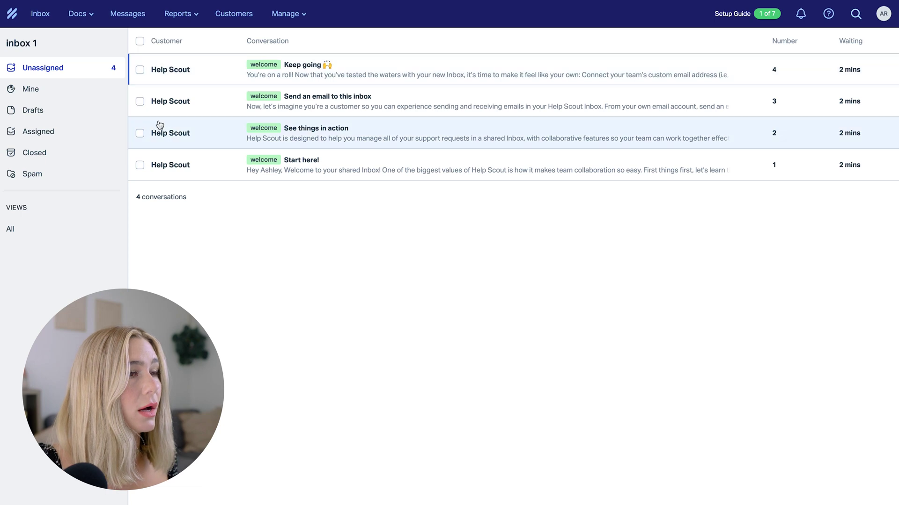
{"action": "left_click", "coordinate": [46, 87]}
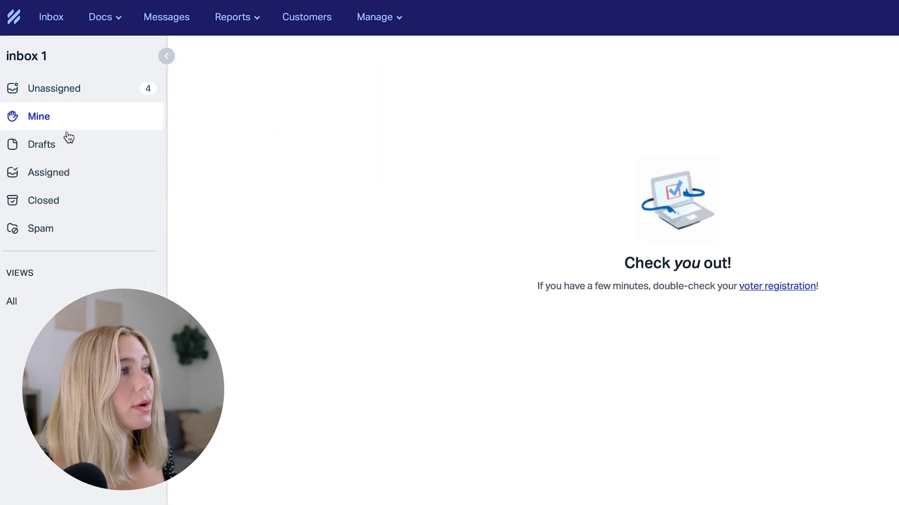
{"action": "left_click", "coordinate": [73, 156]}
{"action": "left_click", "coordinate": [64, 176]}
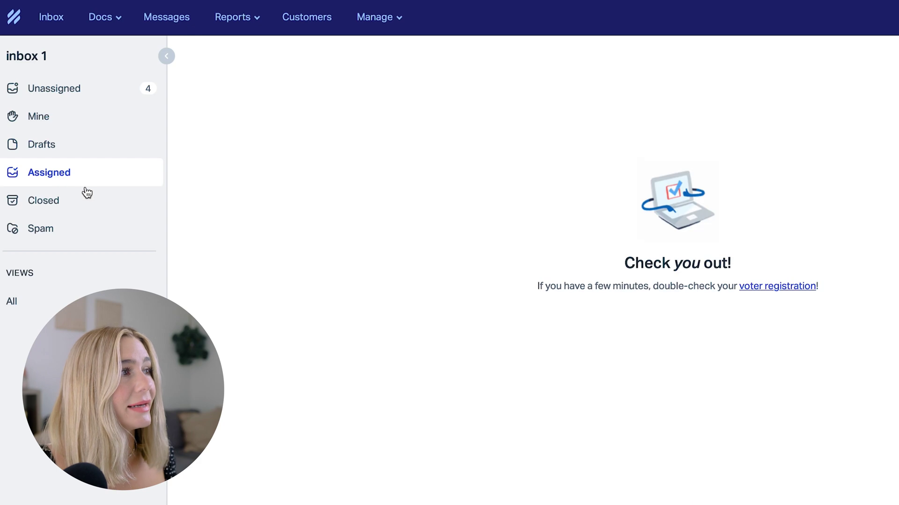
{"action": "left_click", "coordinate": [77, 202]}
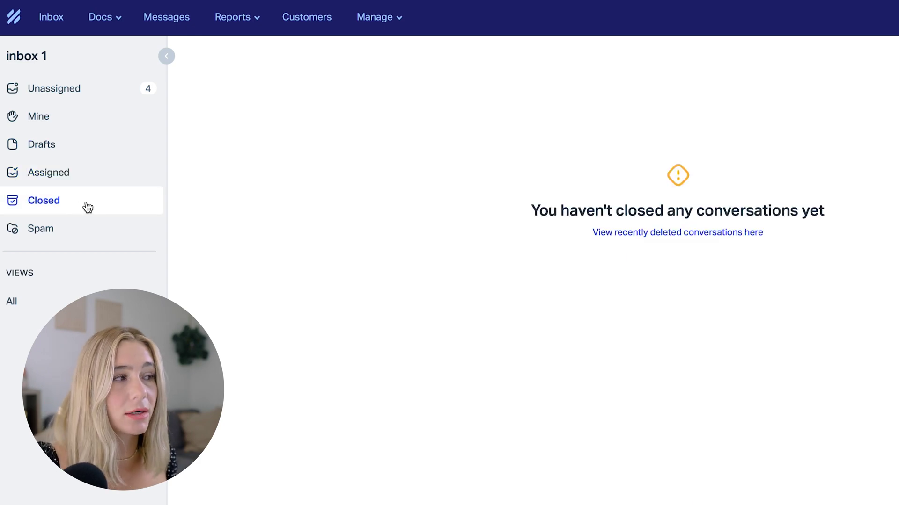
{"action": "left_click", "coordinate": [76, 221]}
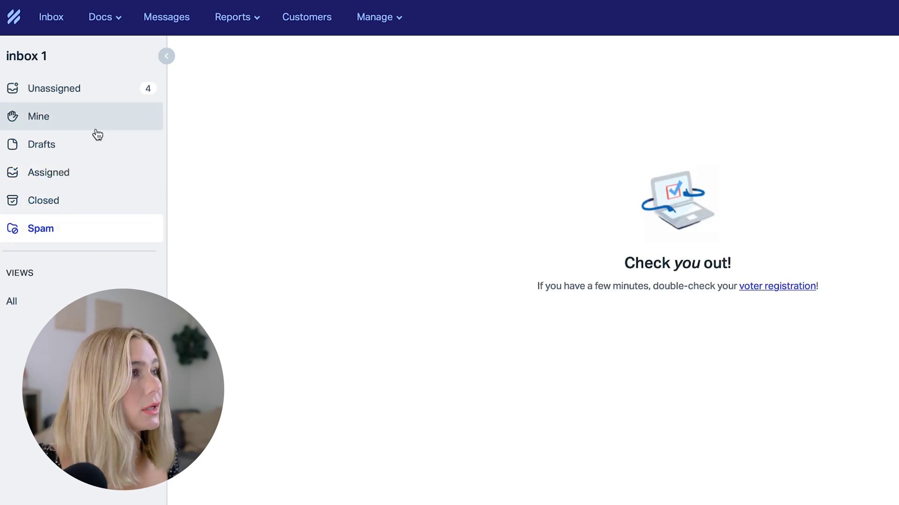
- Create a first Docs collection named "example docs" with public visibility
{"action": "left_click", "coordinate": [109, 24]}
{"action": "left_click", "coordinate": [123, 46]}
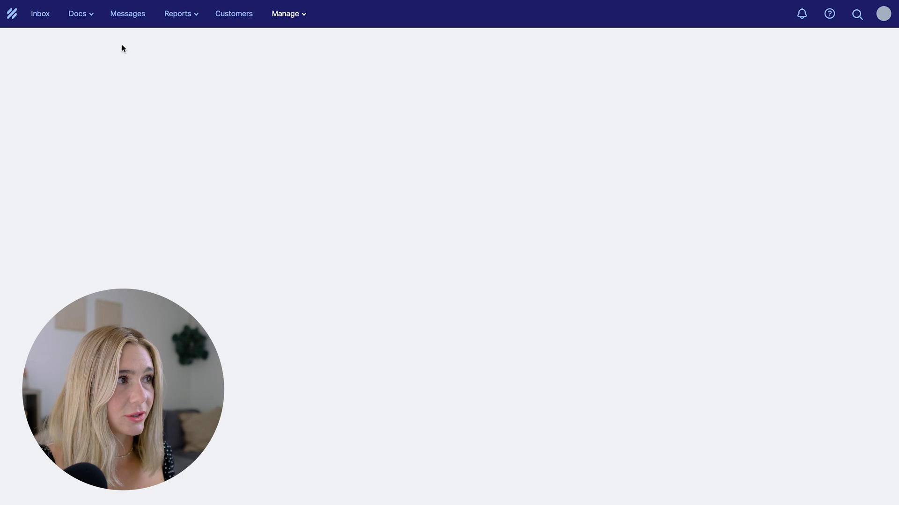
{"action": "left_click", "coordinate": [490, 169]}
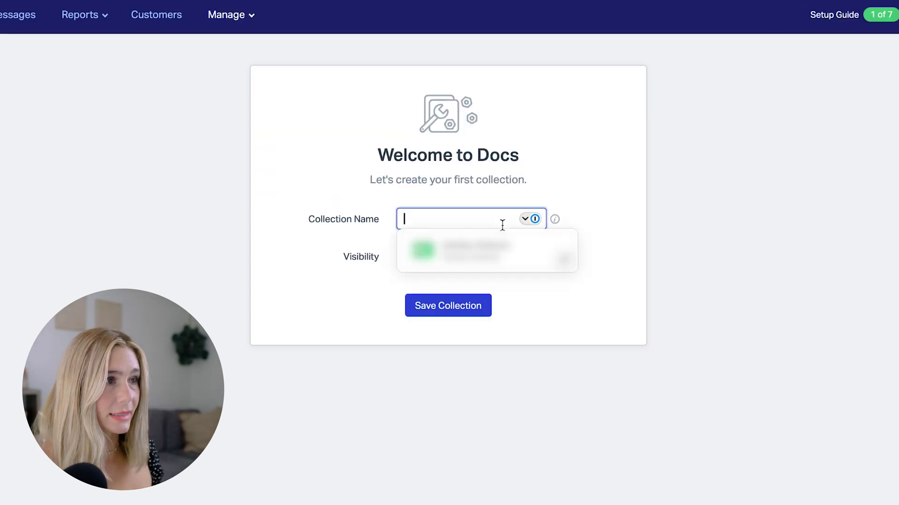
{"action": "type", "text": "example docs"}
{"action": "left_click", "coordinate": [529, 256]}
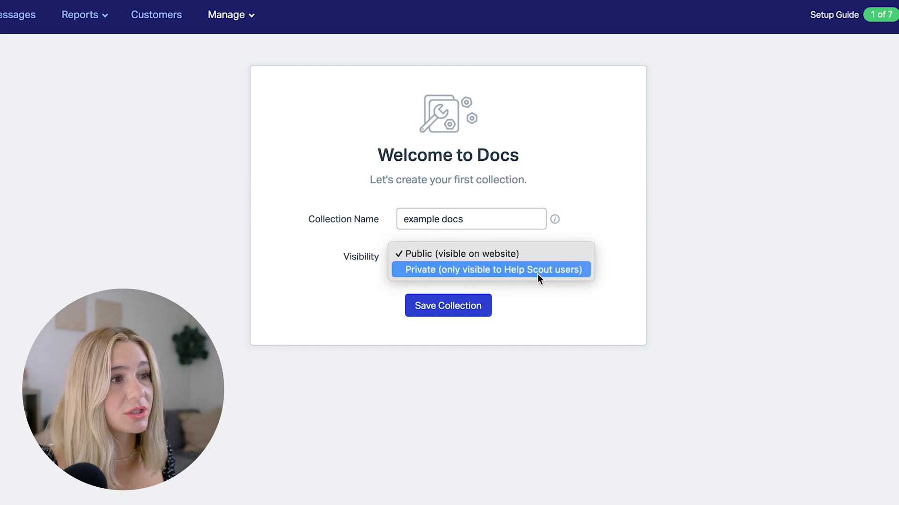
{"action": "left_click", "coordinate": [497, 296]}
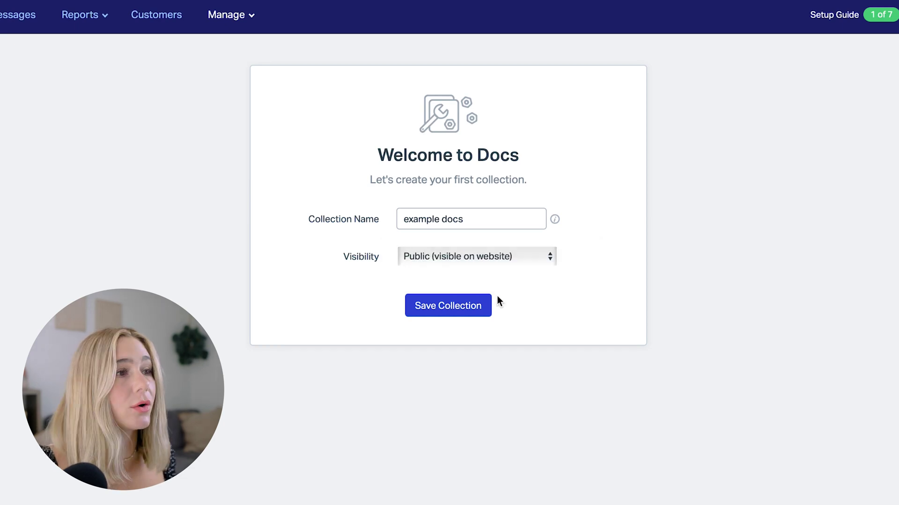
{"action": "left_click", "coordinate": [450, 307]}
{"action": "left_click", "coordinate": [402, 220]}
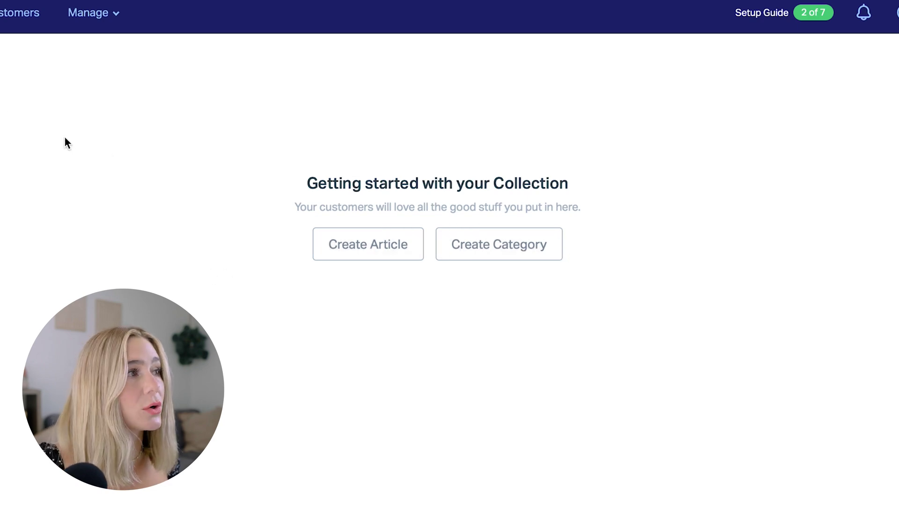
- Create a first message named "Example" with the Standard display type
{"action": "left_click", "coordinate": [124, 14]}
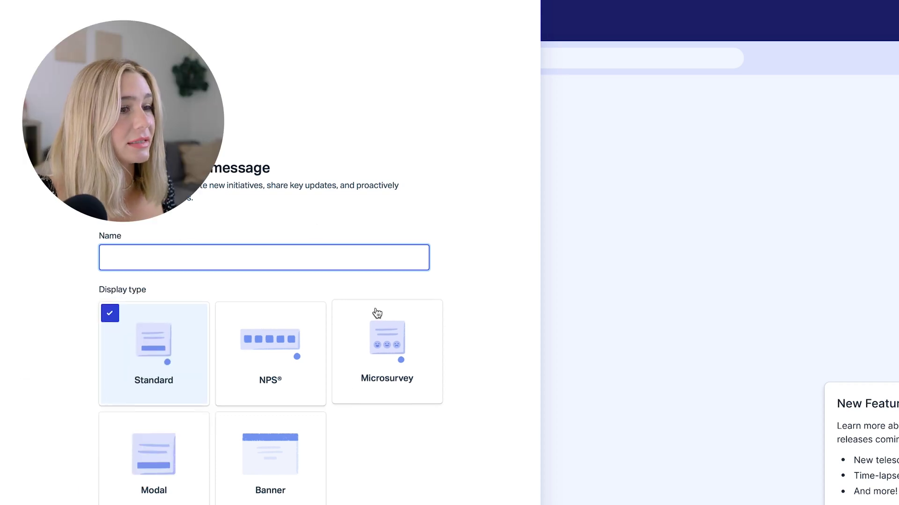
{"action": "type", "text": "Example"}
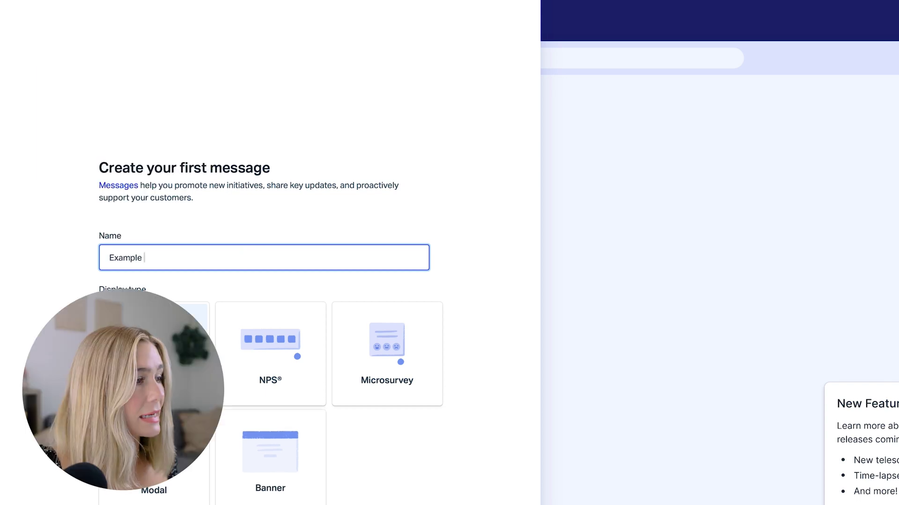
{"action": "key", "text": "Return"}
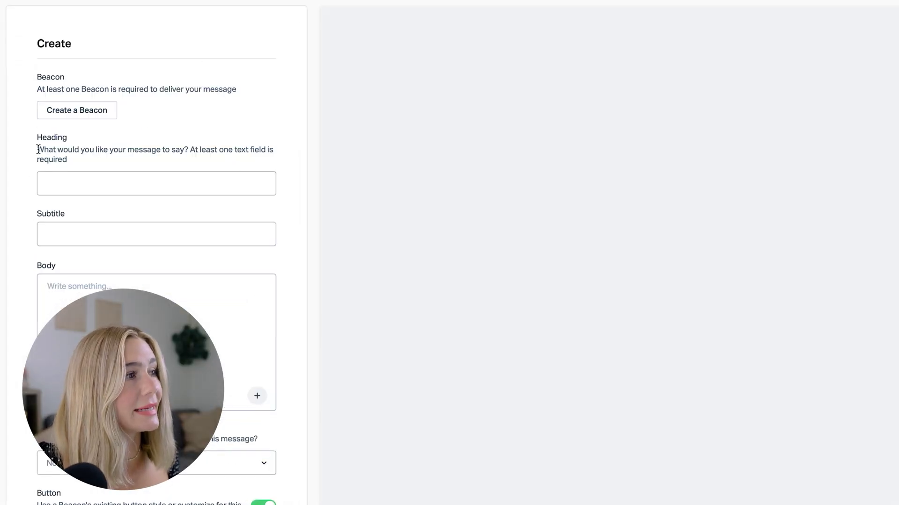
- Review the new message's heading, body and action fields and its Events, Audience and Schedule options
{"action": "left_click_drag", "start_coordinate": [37, 148], "coordinate": [222, 159]}
{"action": "left_click", "coordinate": [105, 159]}
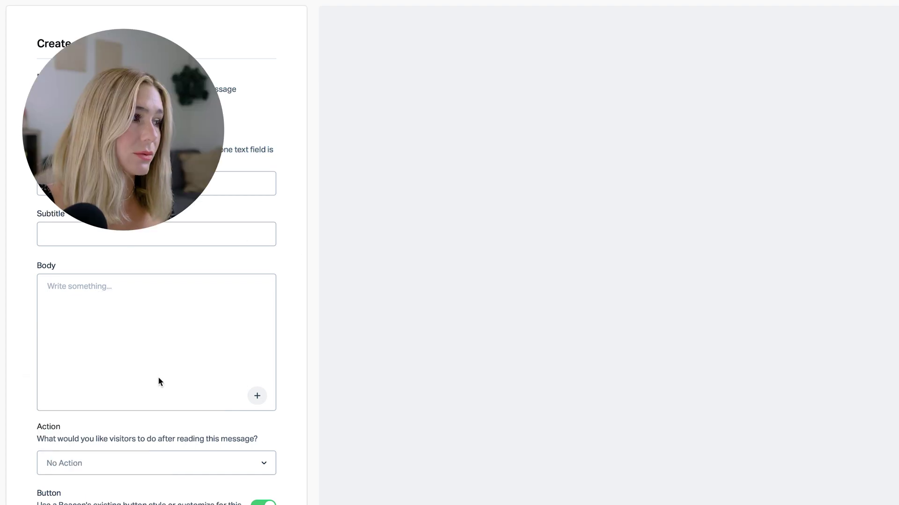
{"action": "mouse_move", "coordinate": [169, 471]}
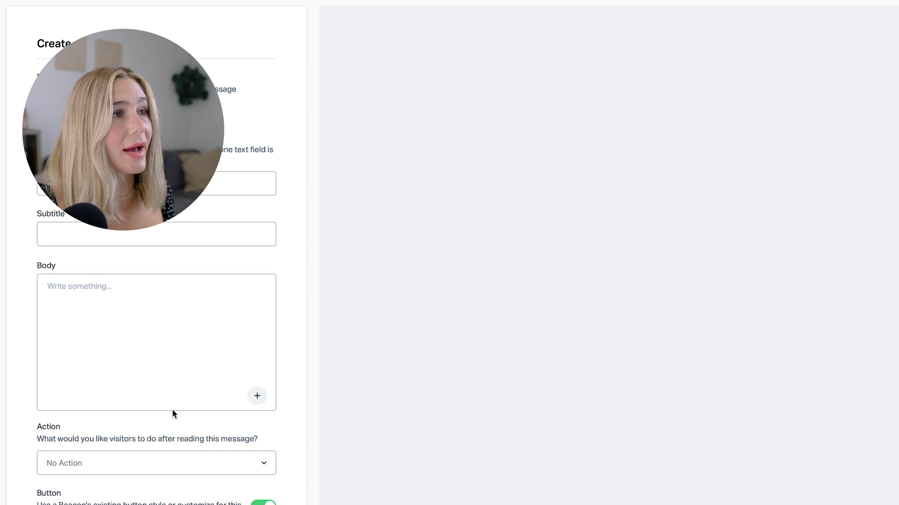
{"action": "left_click", "coordinate": [423, 55]}
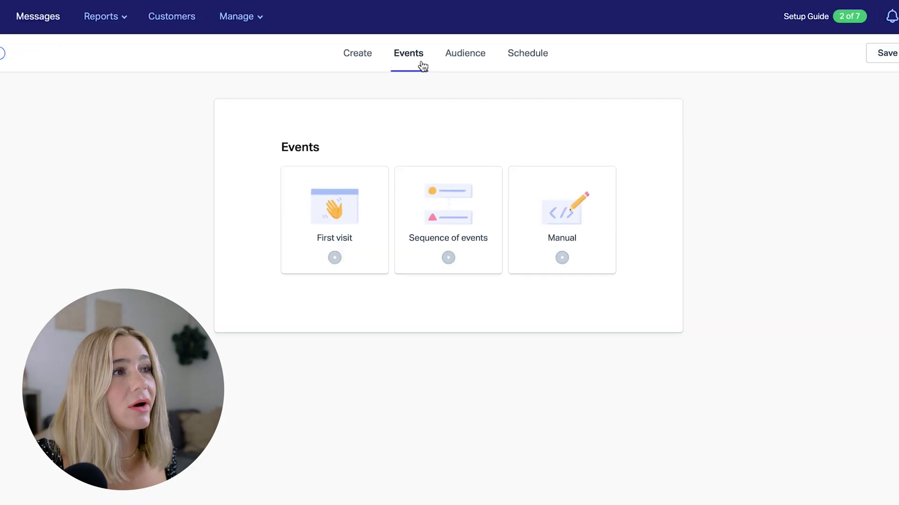
{"action": "left_click", "coordinate": [461, 49]}
{"action": "left_click", "coordinate": [538, 59]}
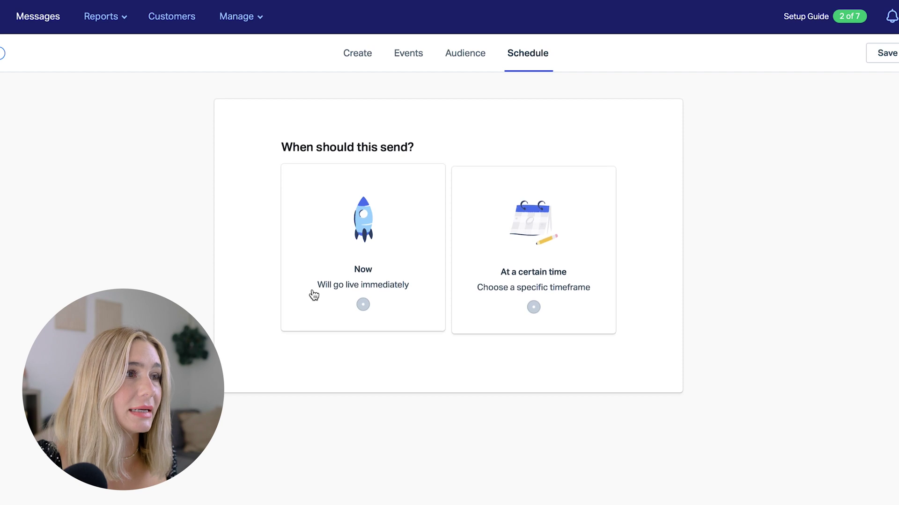
- Look over the All Channels report with its new view conditions, and the Email report
{"action": "left_click", "coordinate": [125, 26]}
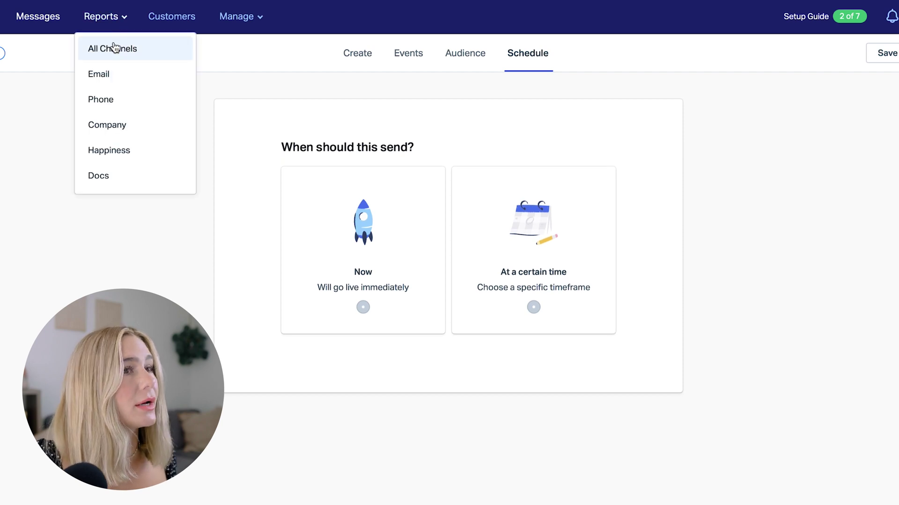
{"action": "left_click", "coordinate": [109, 47]}
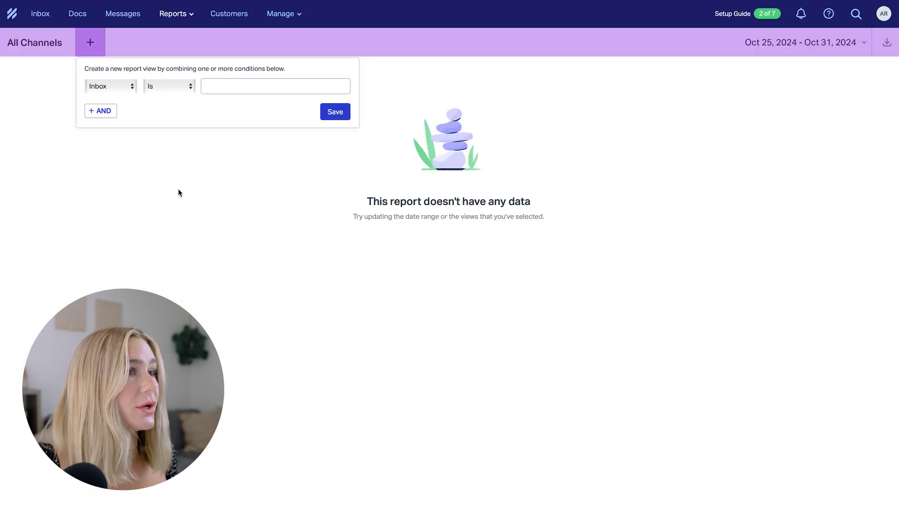
{"action": "left_click", "coordinate": [179, 191]}
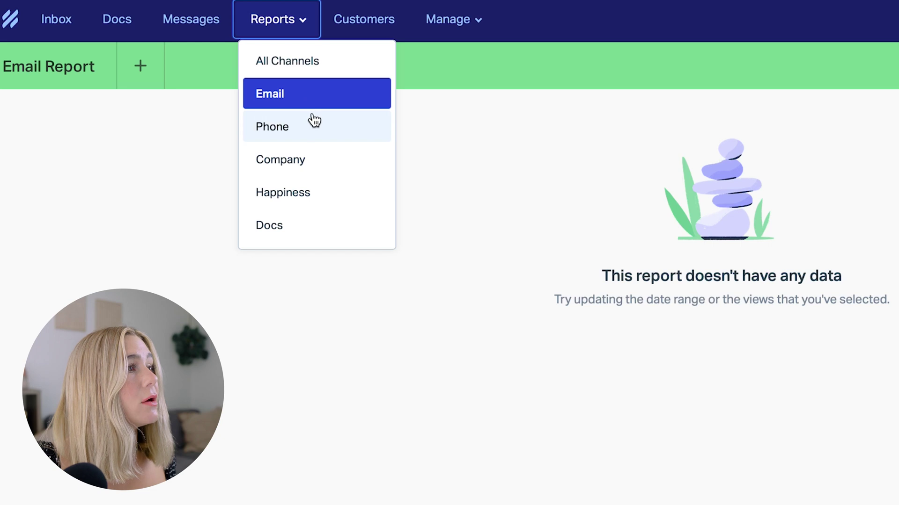
- Review the customer list and the inbox choices for filtering it
{"action": "left_click", "coordinate": [388, 21]}
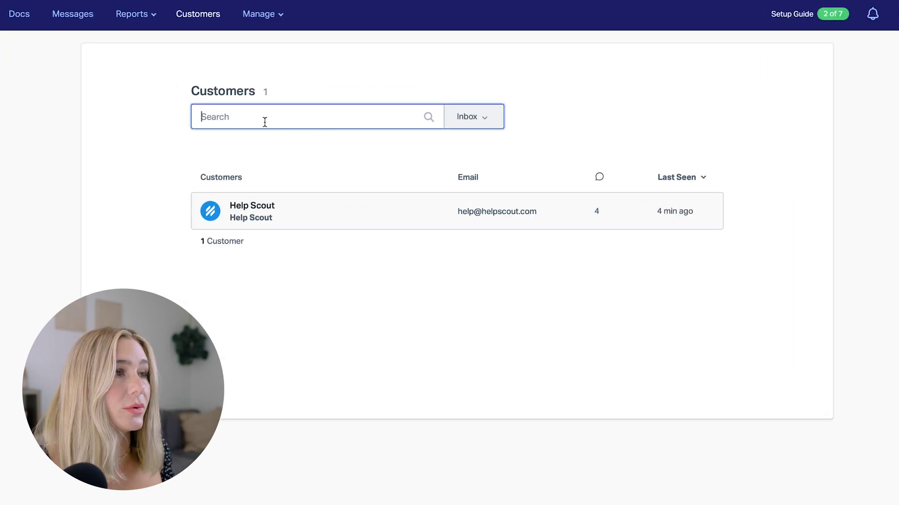
{"action": "left_click", "coordinate": [488, 118]}
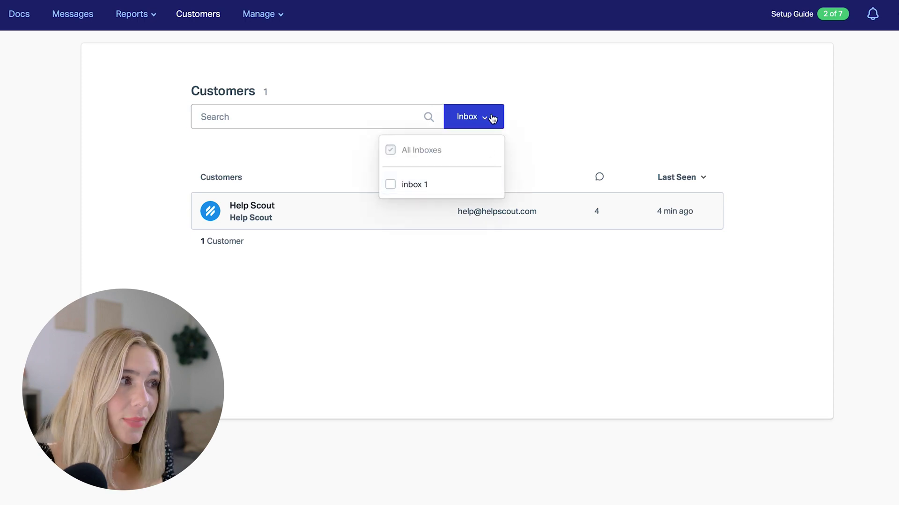
{"action": "left_click", "coordinate": [546, 98]}
- Look through the Apps Directory, the other management areas and the account's profile and plan options
{"action": "left_click", "coordinate": [268, 17]}
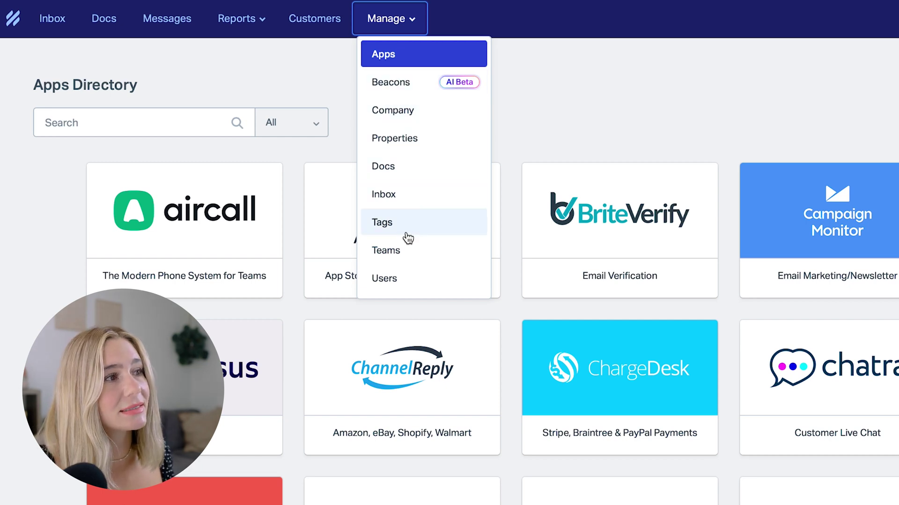
{"action": "left_click", "coordinate": [896, 17]}
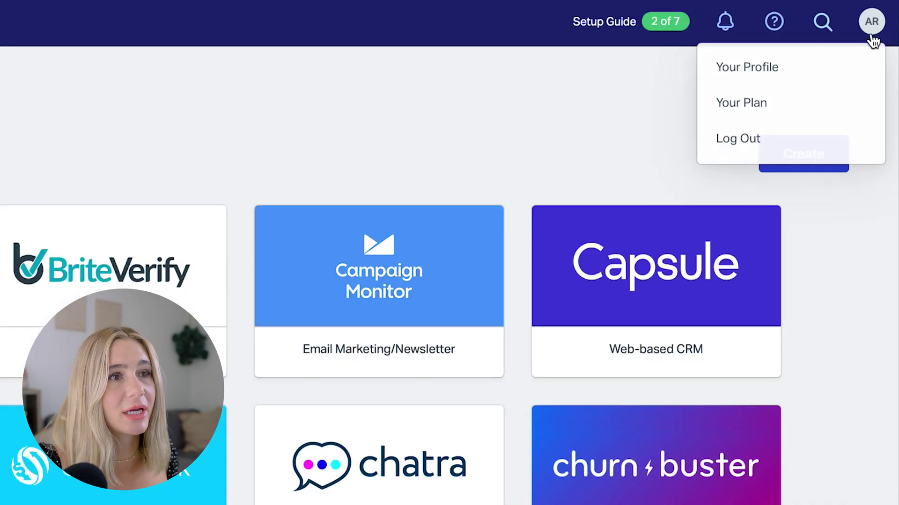